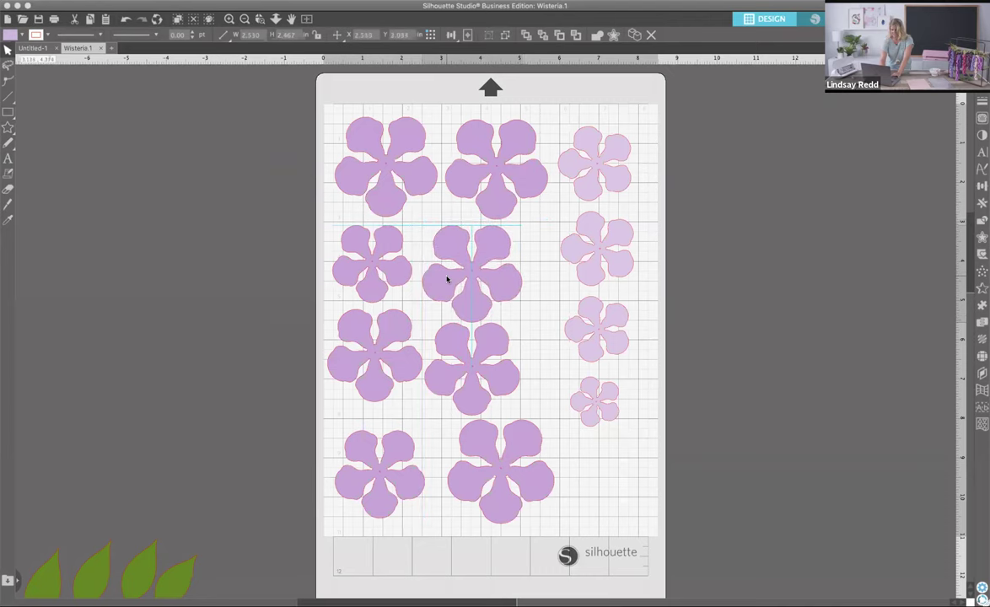
Pack the three lower light purple flowers closer together, two side by side below the upper light flower and the smallest beneath them
left_click_drag(581, 250, 527, 247)
left_click_drag(611, 316, 633, 228)
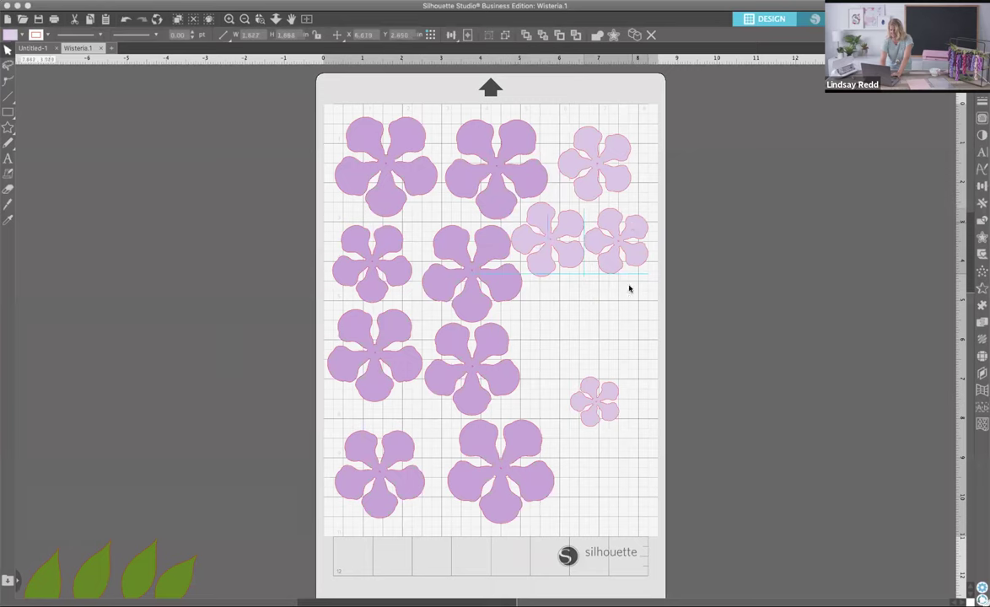
left_click_drag(607, 391, 579, 289)
left_click(584, 291)
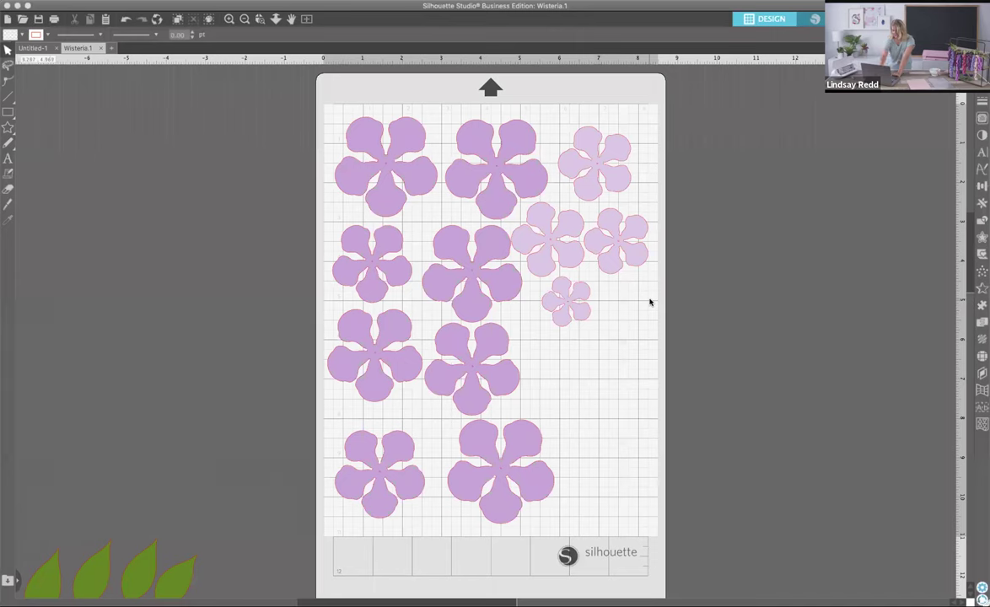
Duplicate the cluster of three light purple flowers and arrange the copies in the empty mat space below the originals
left_click(551, 264)
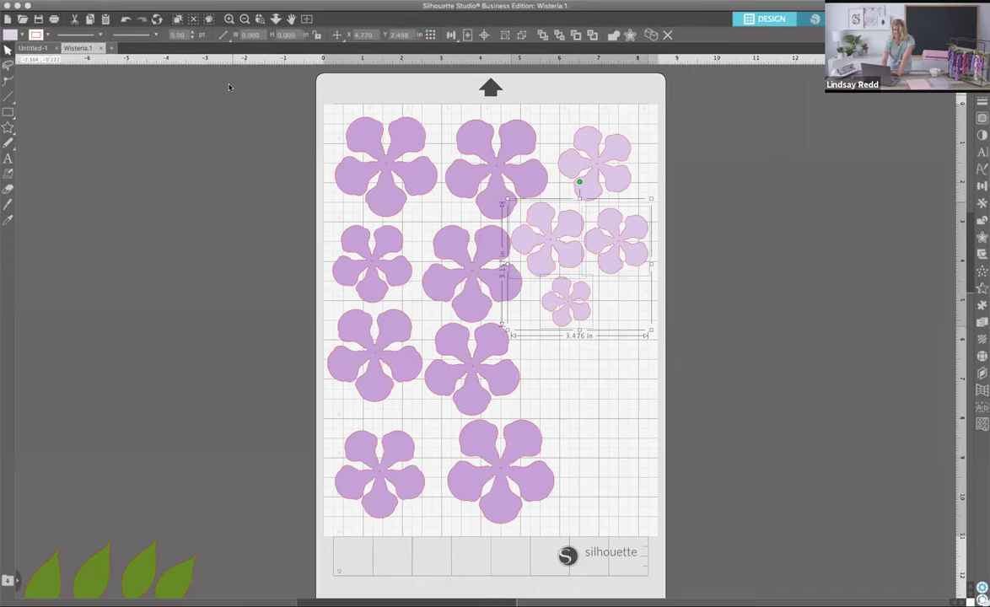
left_click(216, 3)
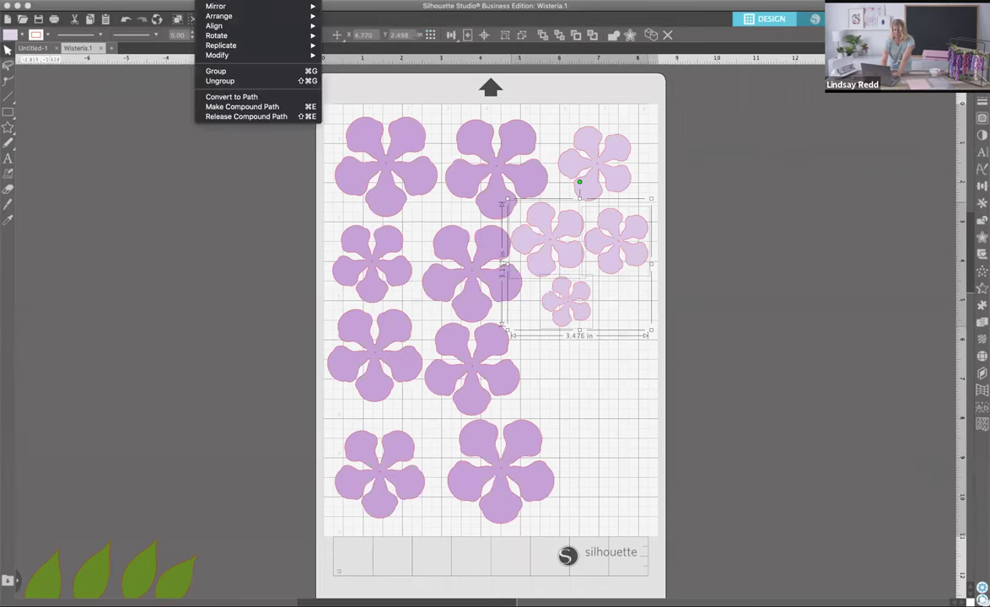
left_click(601, 345)
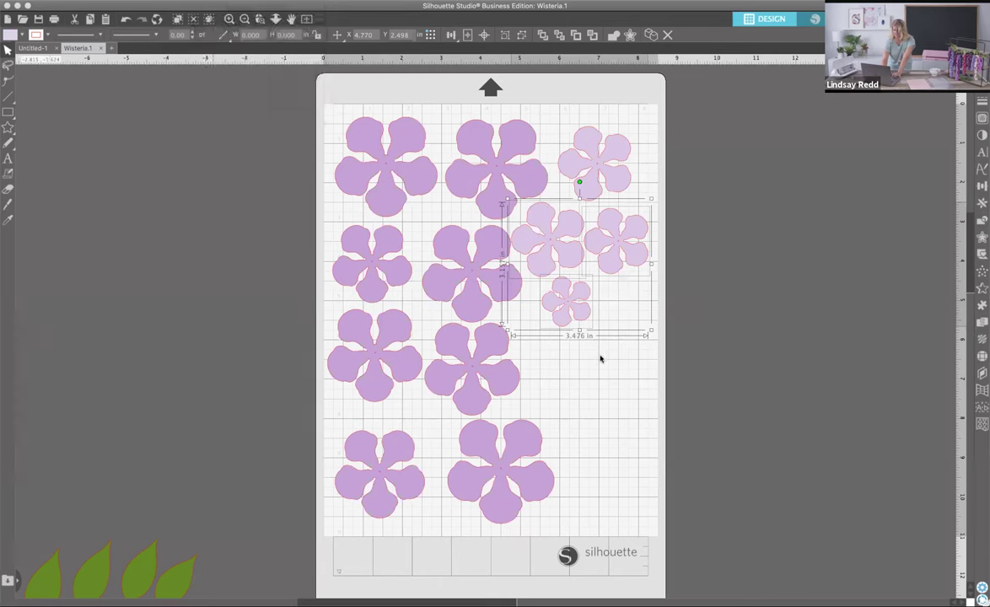
right_click(576, 316)
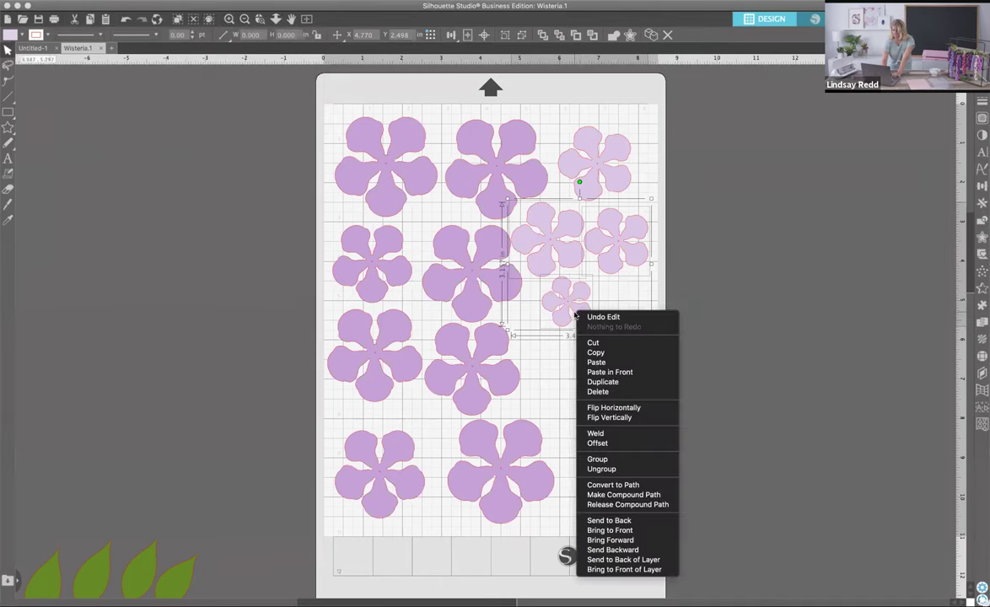
left_click(602, 382)
left_click_drag(592, 295, 593, 446)
left_click(709, 413)
left_click_drag(638, 392, 622, 337)
Duplicate the smallest light flower near the mat's bottom and place the copy under the medium light flower at the mat's right edge
right_click(593, 444)
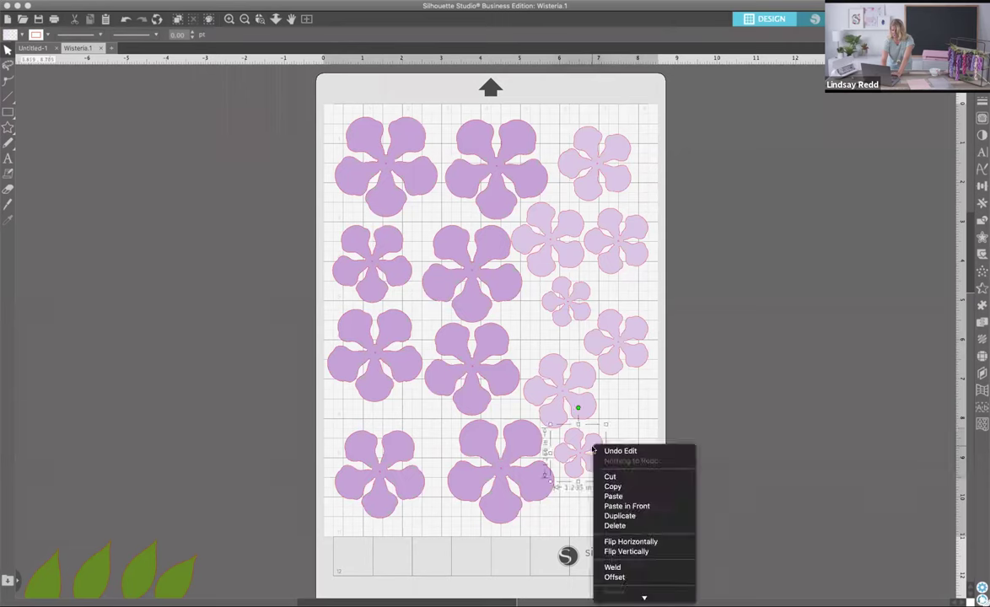
scroll(622, 529, "down", 5)
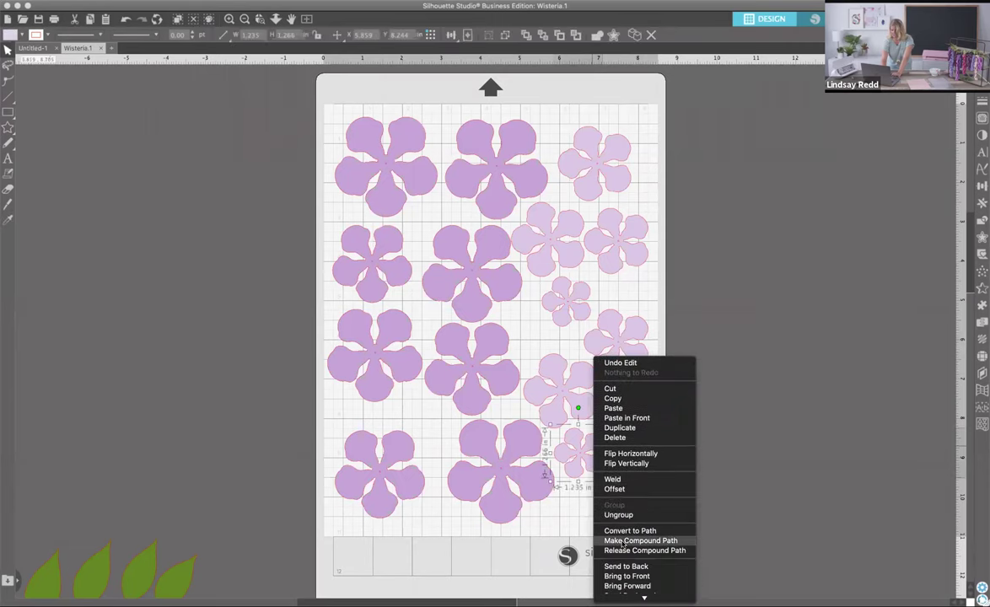
left_click(619, 427)
left_click_drag(614, 437, 639, 403)
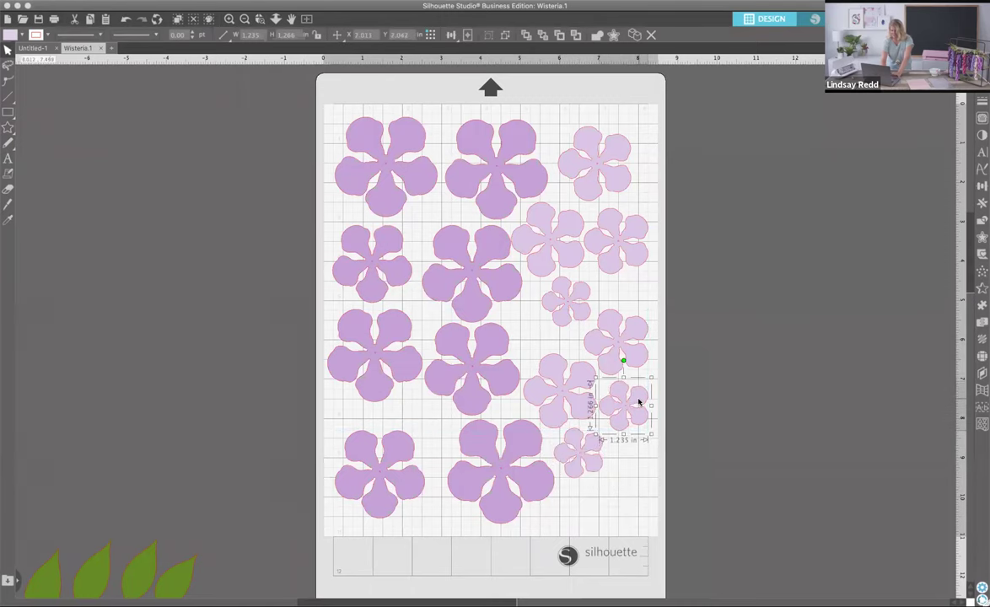
Move the bottom-left dark flower and the second-column flowers in the top two rows slightly upward to tighten the layout
left_click(399, 431)
left_click_drag(400, 446, 397, 430)
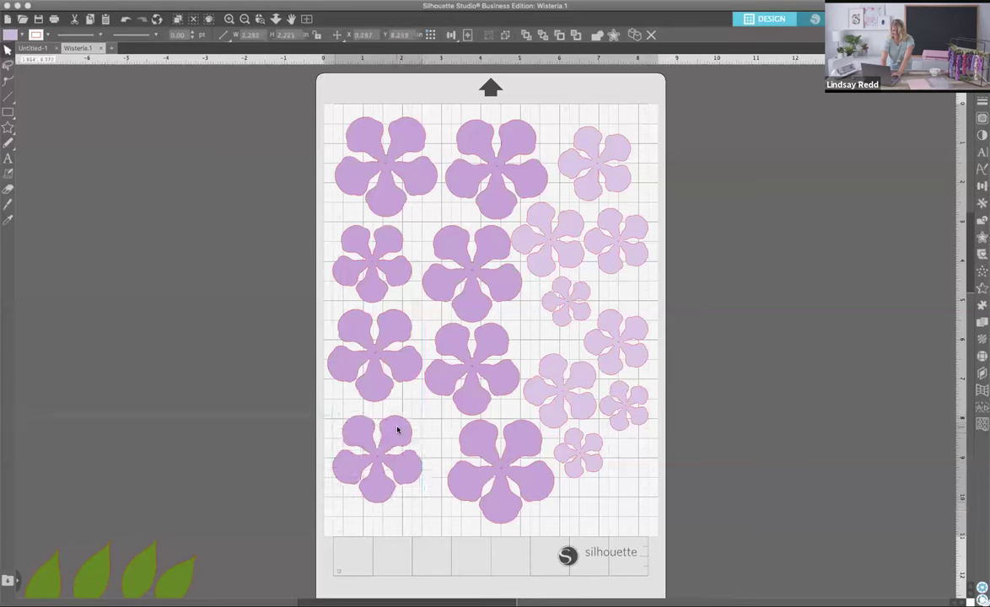
left_click_drag(453, 252, 446, 246)
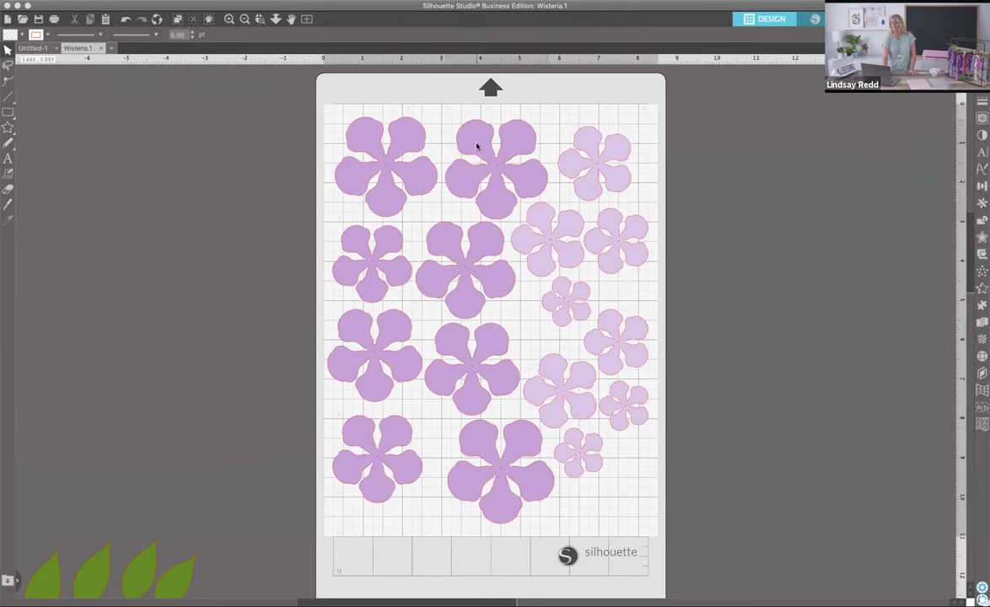
left_click_drag(476, 146, 475, 140)
key("Escape")
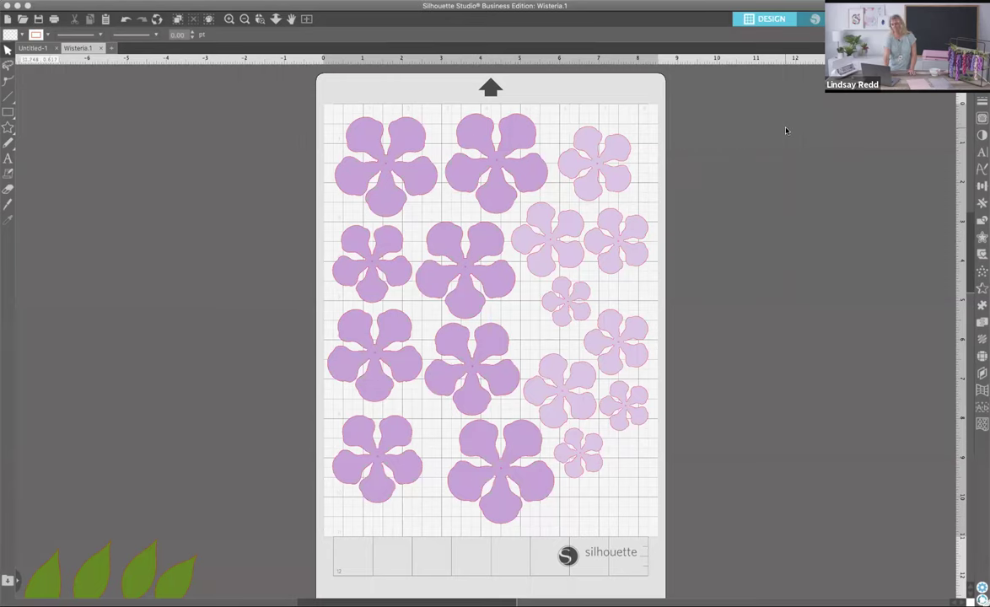
right_click(636, 419)
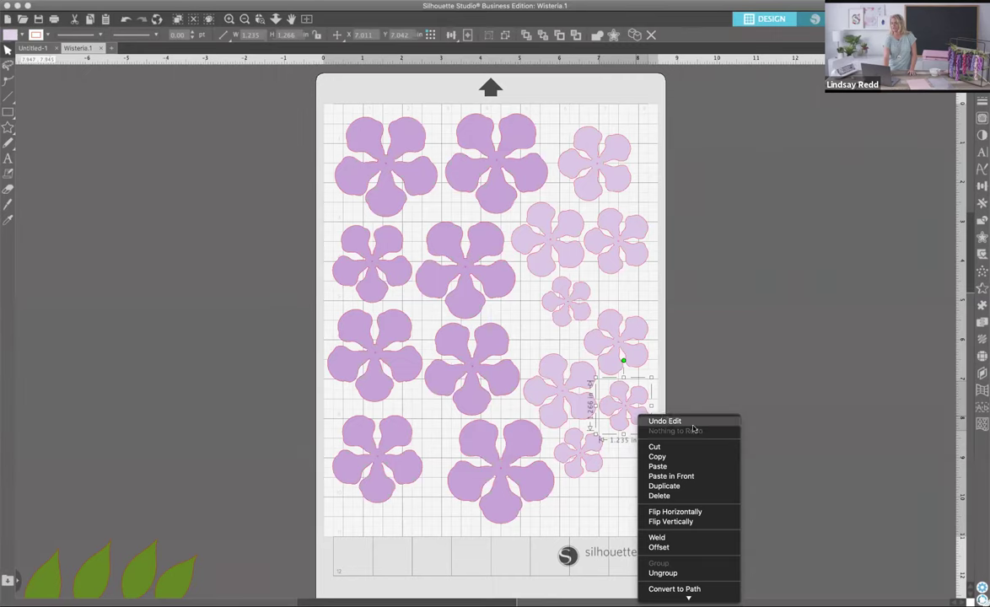
left_click(724, 383)
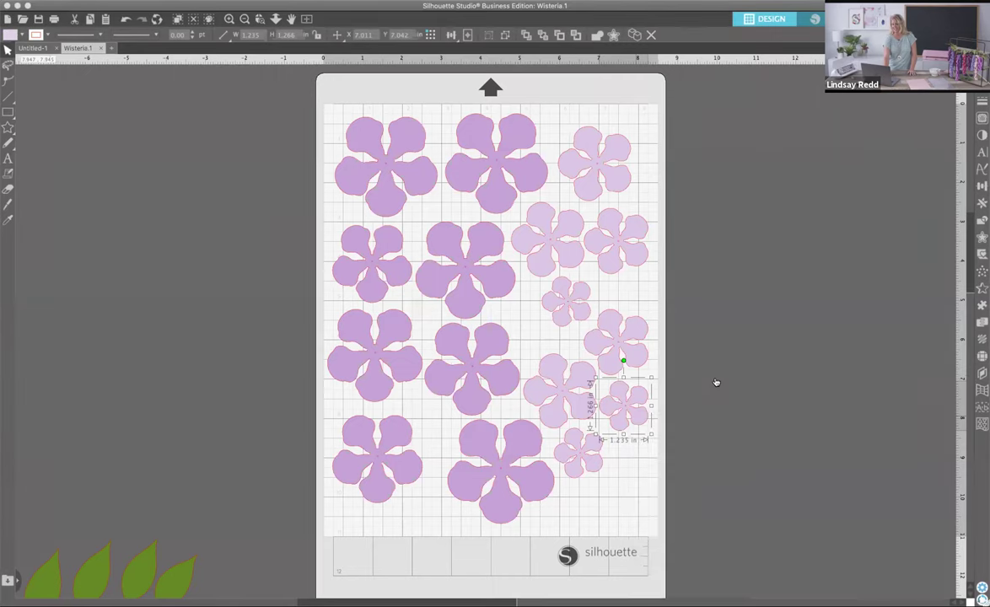
right_click(638, 416)
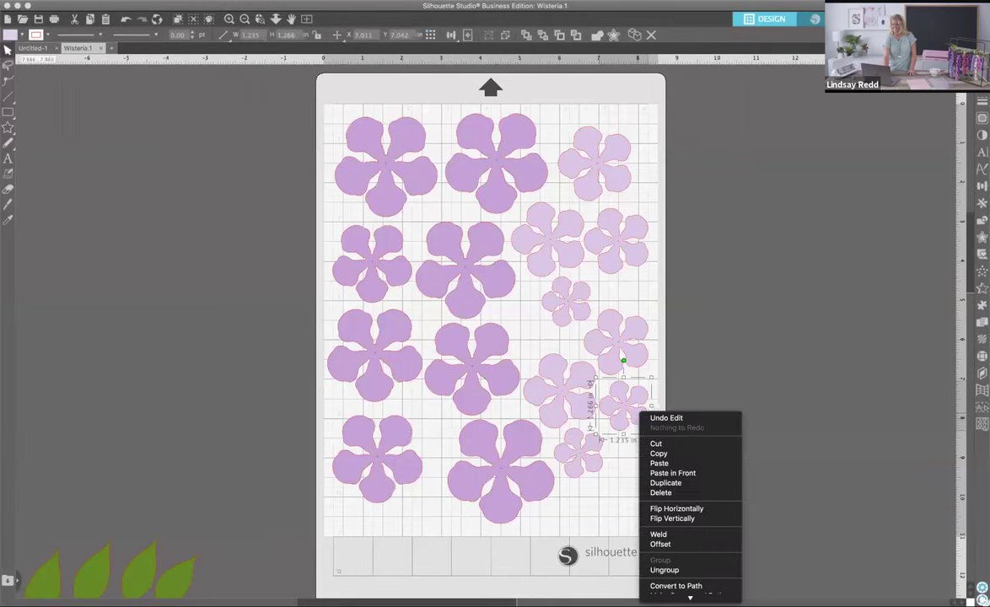
scroll(690, 506, "down", 3)
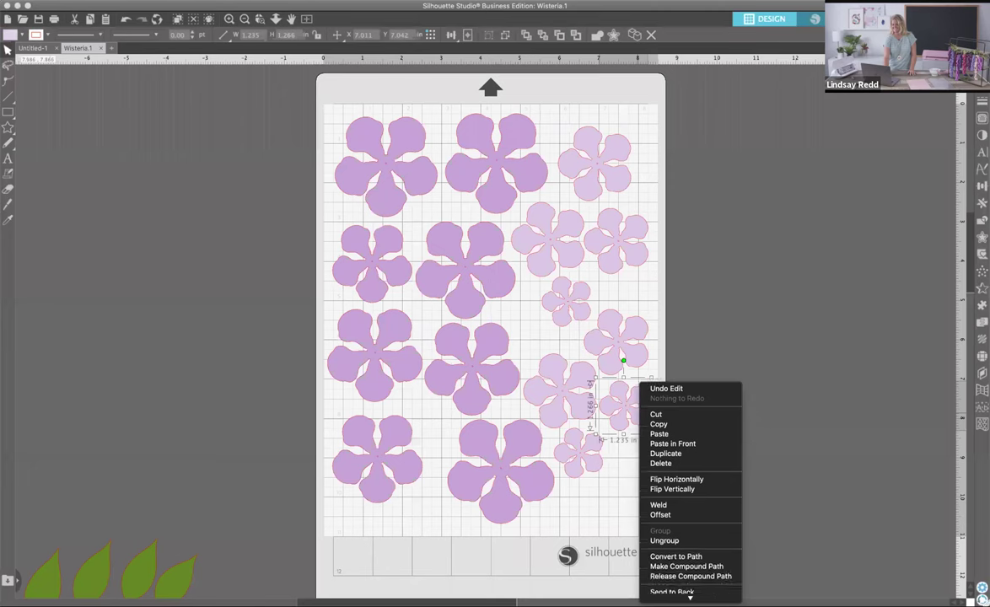
left_click(772, 495)
left_click(628, 474)
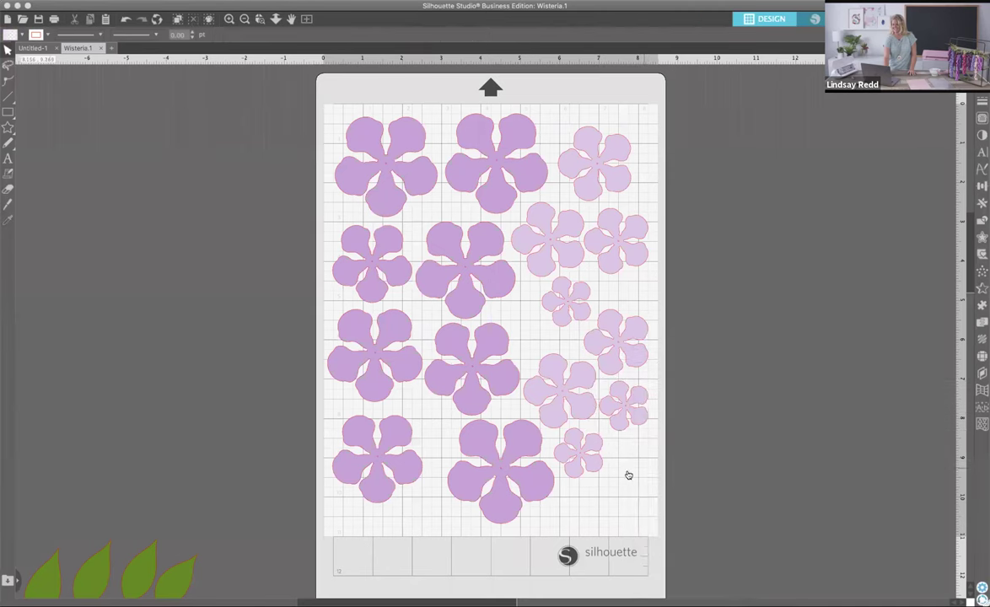
Duplicate the smallest light flower at the mat's right edge and place the copy in the empty lower-right corner
right_click(635, 421)
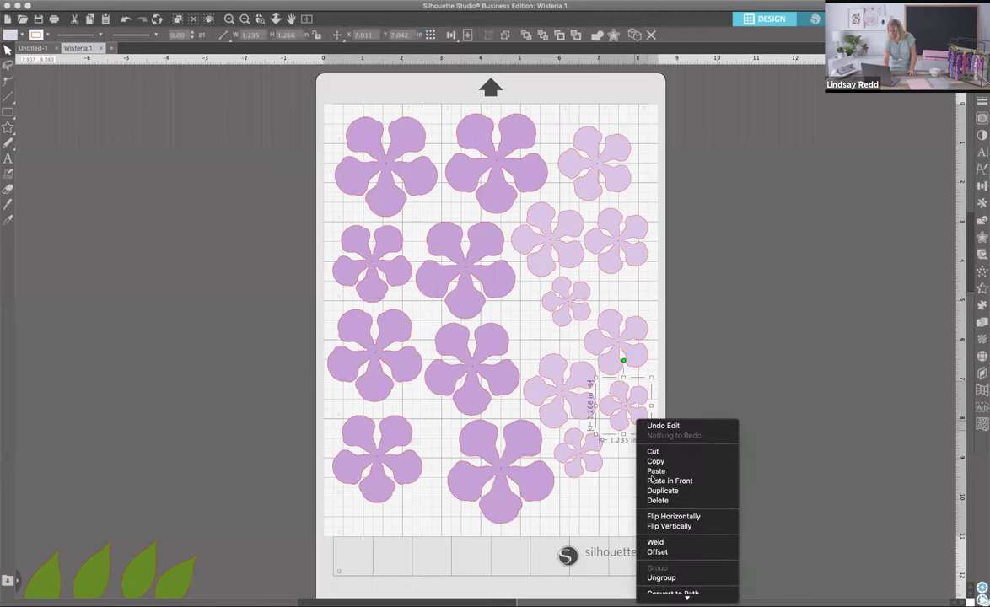
left_click(661, 491)
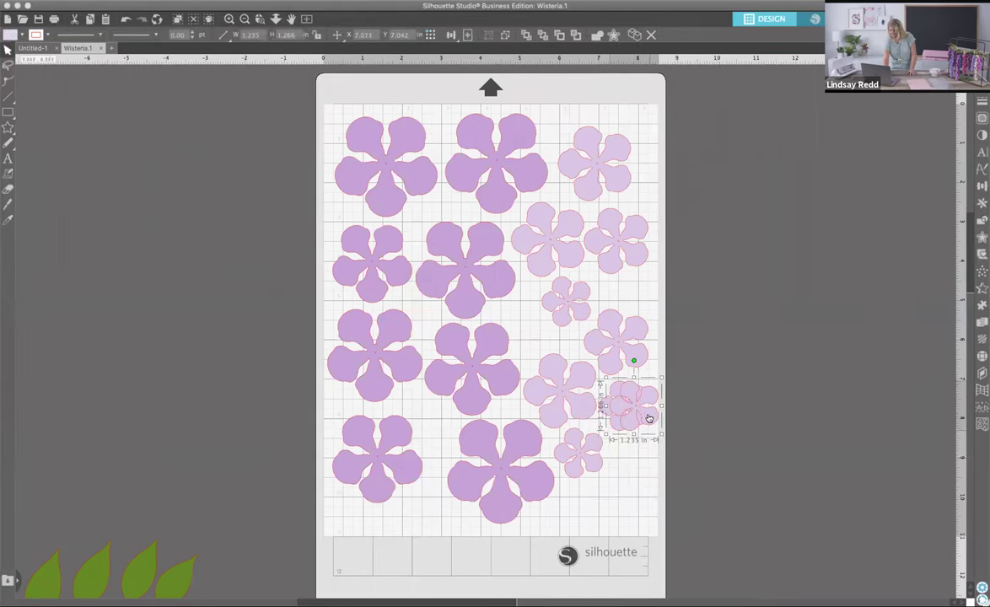
left_click_drag(645, 422, 638, 501)
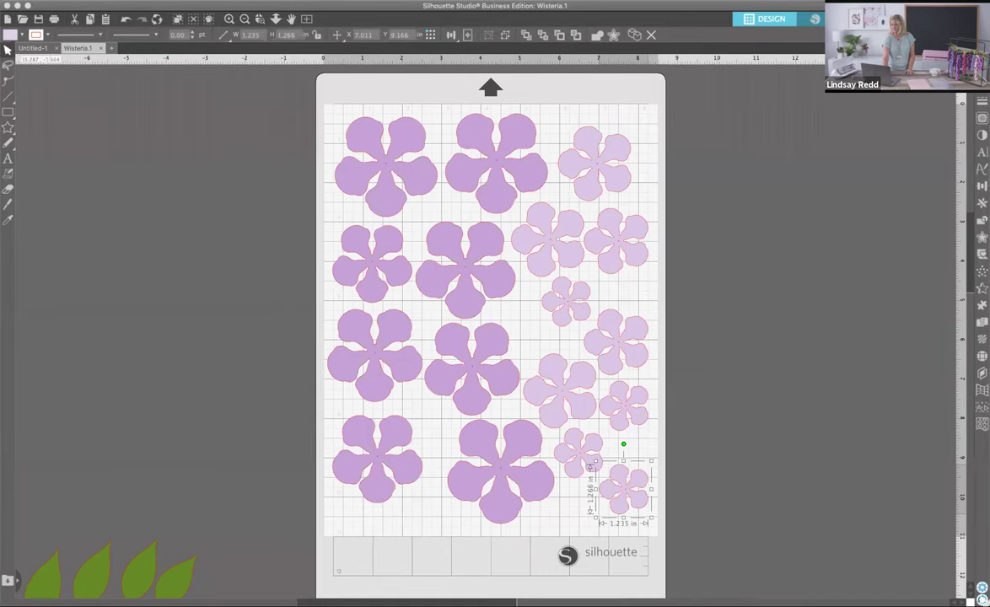
Switch to the Send view and shift the third row's two dark flowers inward, within the left cut border
left_click(834, 18)
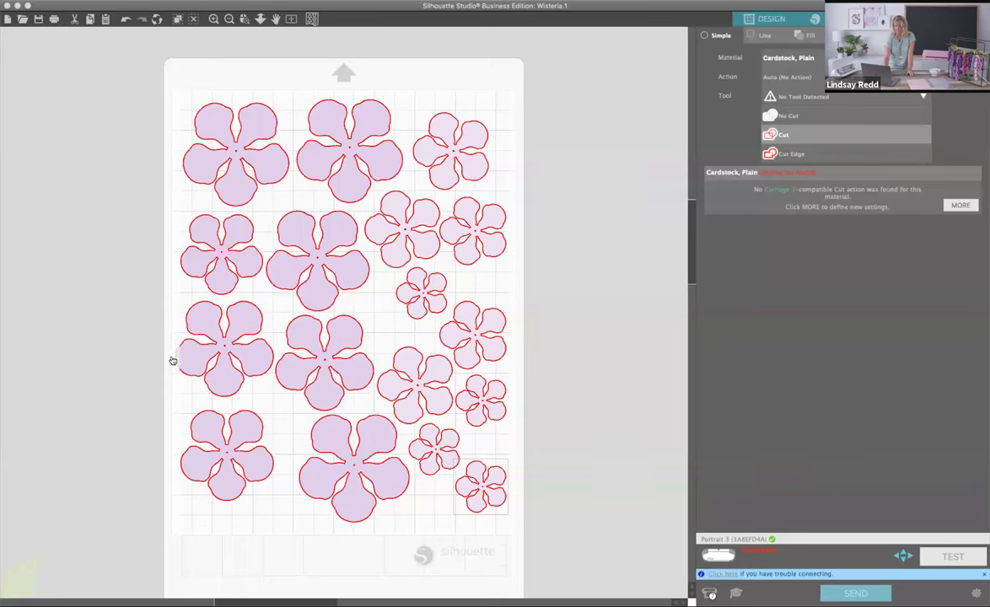
left_click(251, 364)
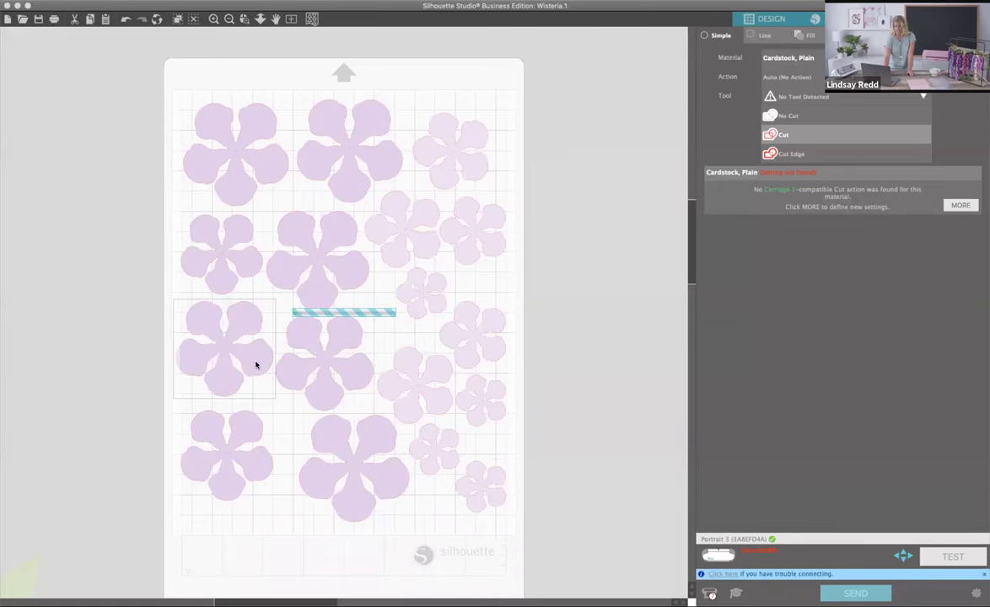
left_click(325, 371)
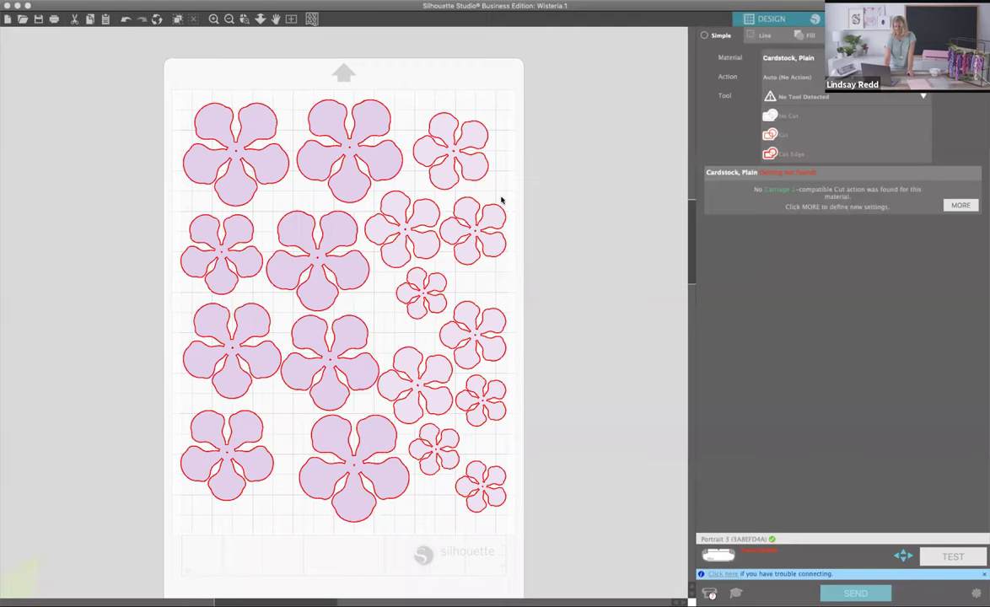
Reposition the second dark flower in the top row close beside the first one without overlapping it
left_click(357, 122)
left_click_drag(358, 122, 343, 125)
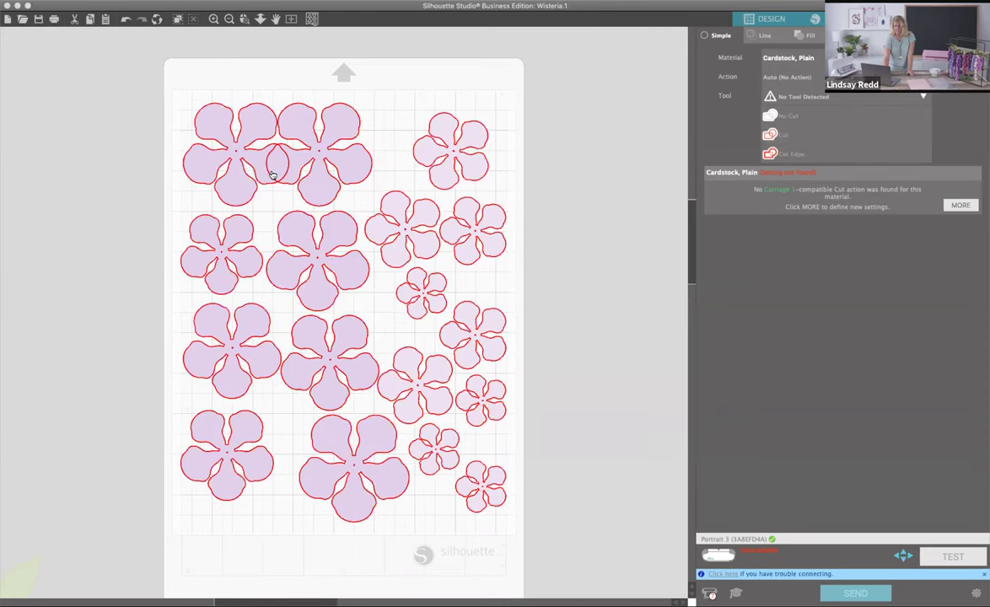
left_click_drag(303, 123, 327, 117)
left_click(164, 95)
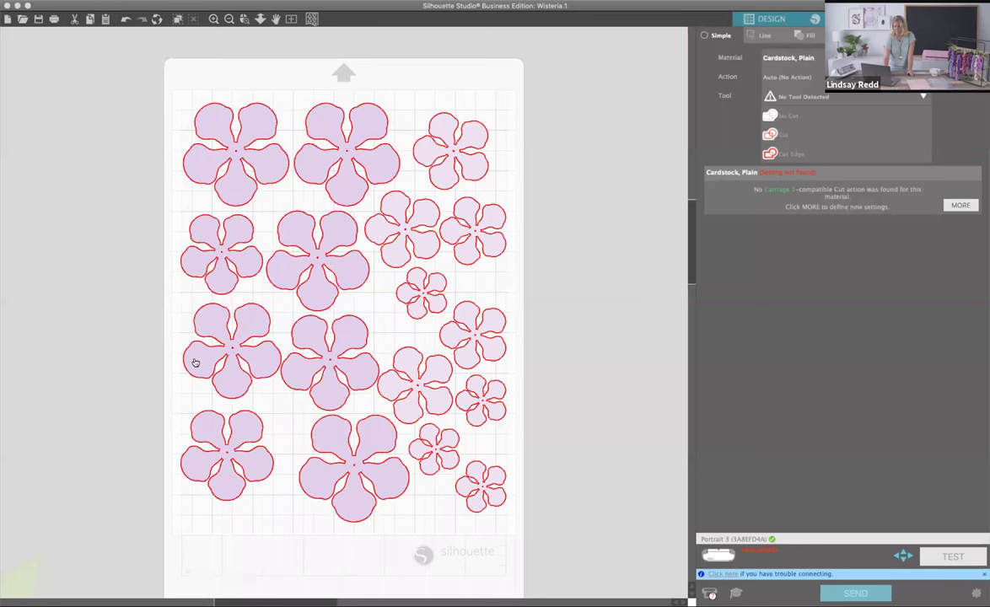